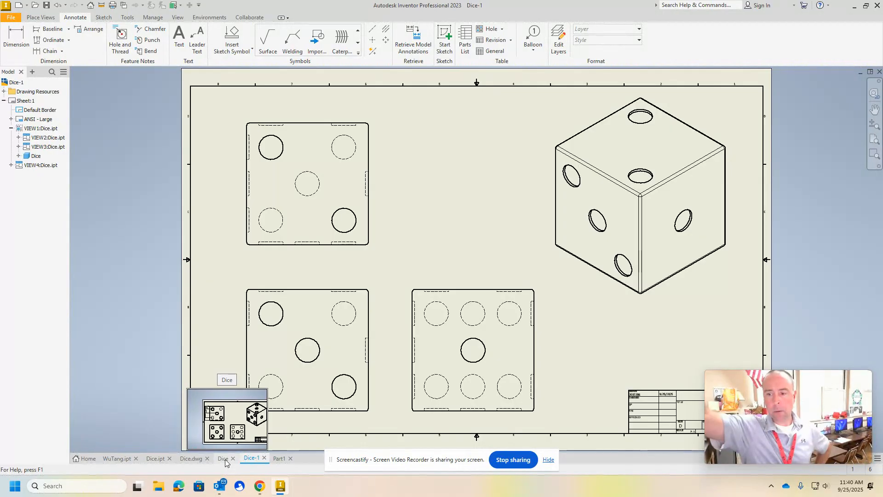
Review the existing Dice drawing, and inspect the faces of the Dice.ipt part from different angles.
left_click(224, 459)
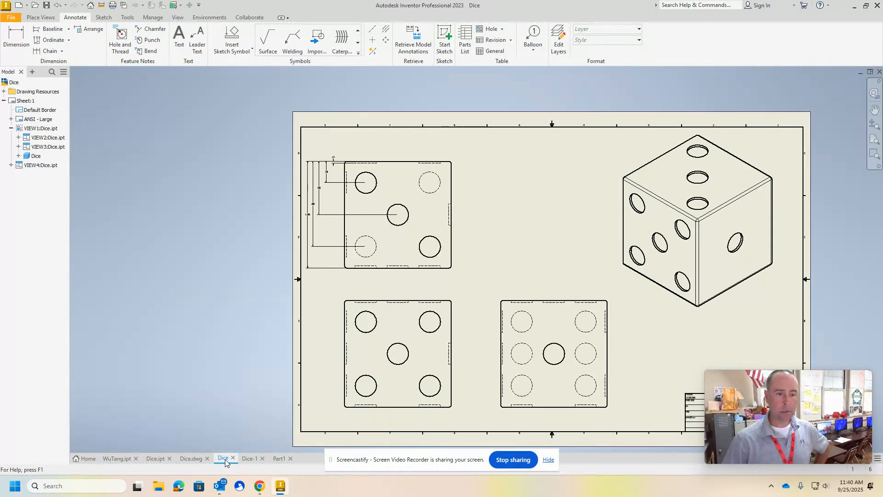
left_click(148, 458)
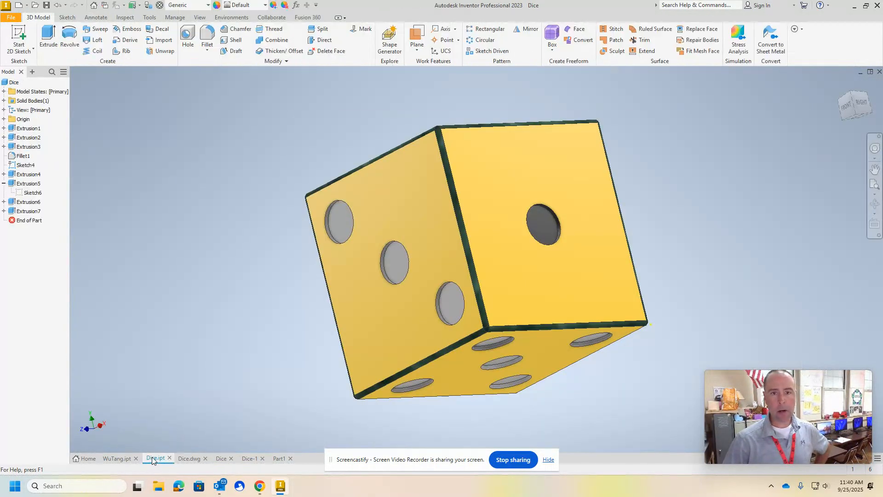
left_click(875, 203)
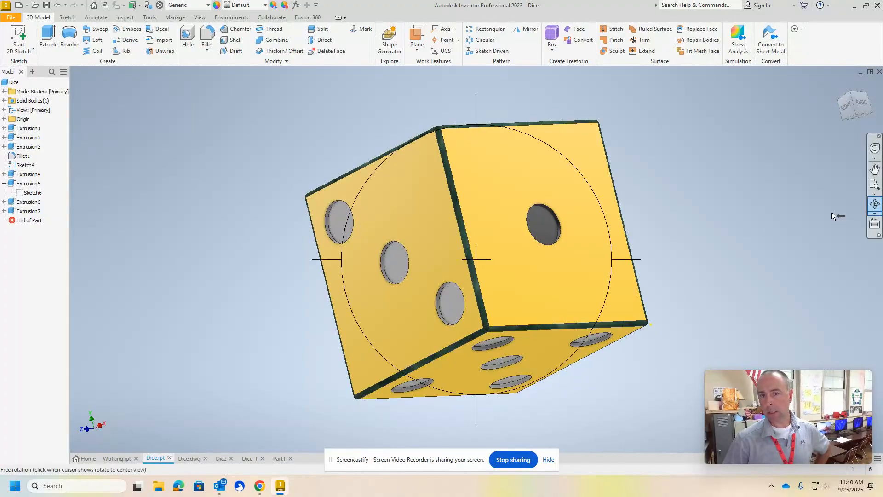
left_click_drag(541, 219, 487, 243)
scroll(489, 246, "up", 3)
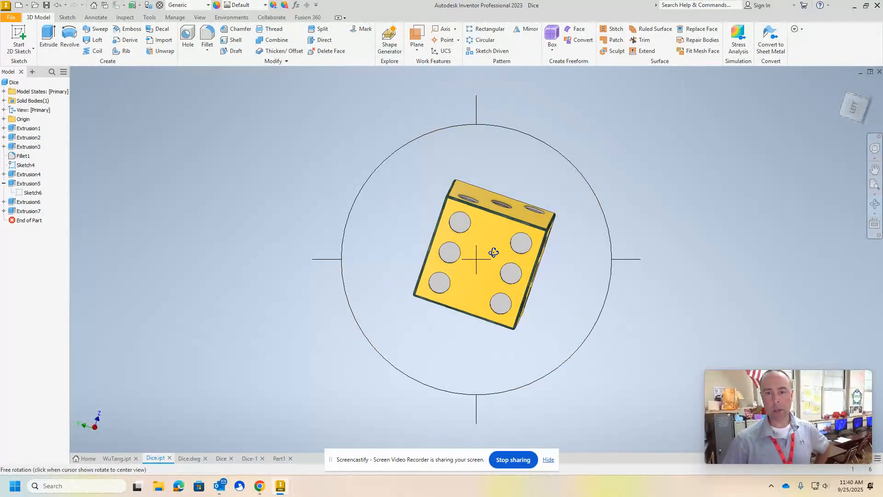
scroll(497, 259, "down", 2)
key("Escape")
left_click_drag(472, 244, 473, 233)
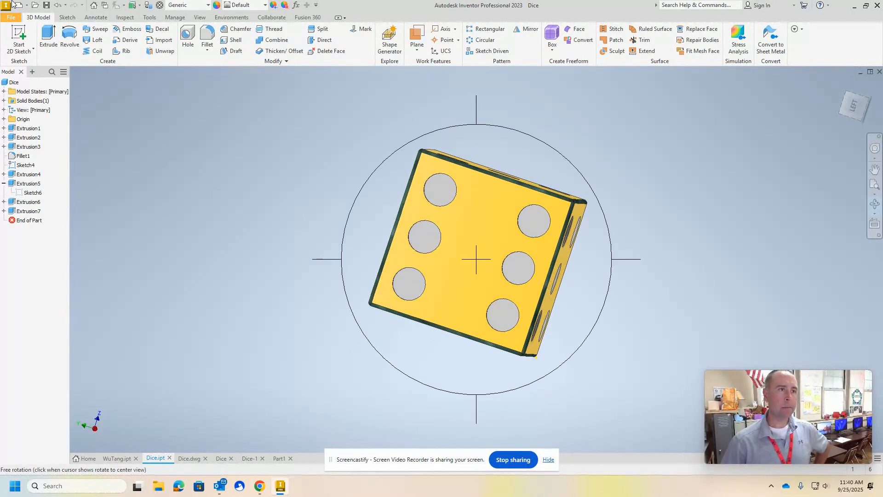
Create a new drawing from the open Dice part.
left_click(11, 17)
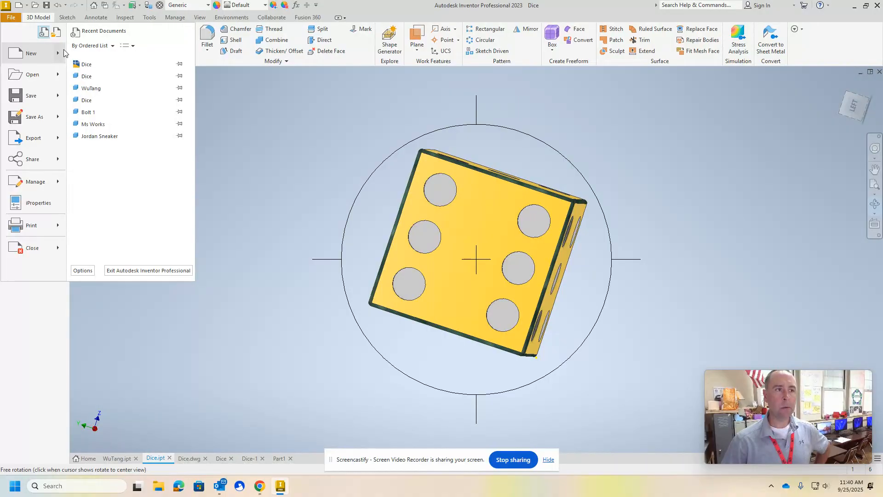
mouse_move(57, 54)
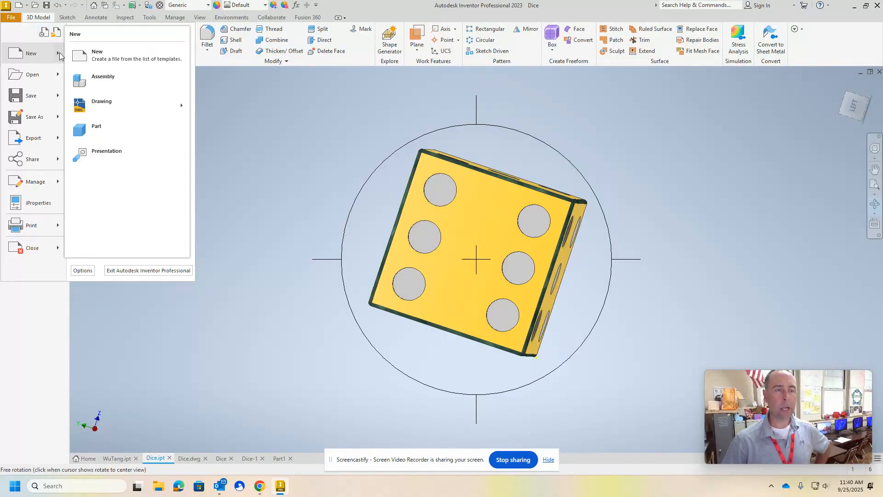
left_click(118, 105)
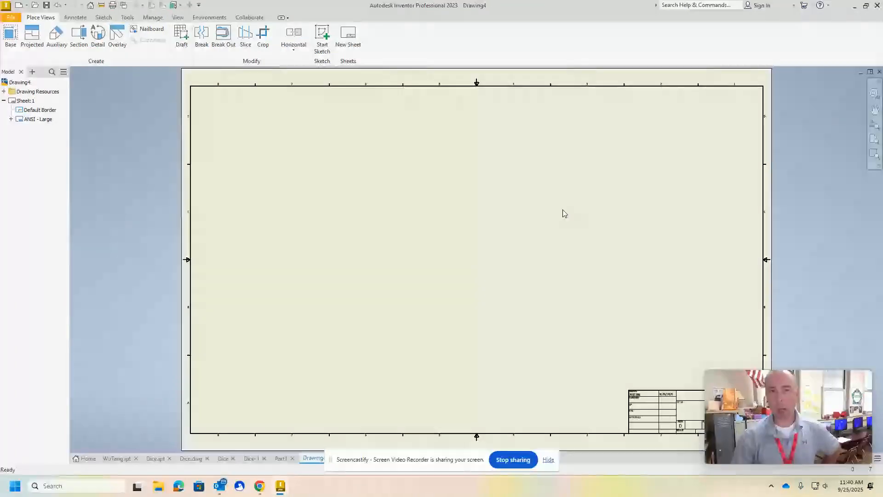
Place a front base view of the dice at 7:1 scale with hidden lines in the lower-left area of the sheet.
scroll(440, 218, "up", 3)
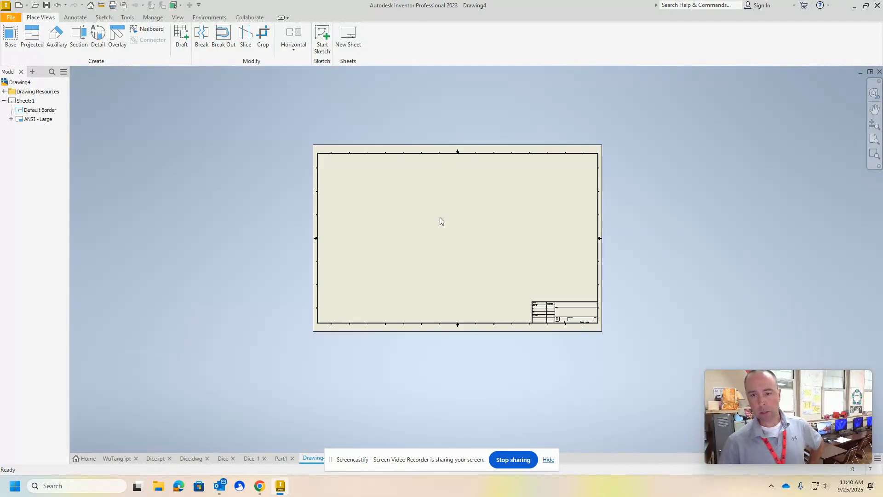
scroll(571, 313, "down", 6)
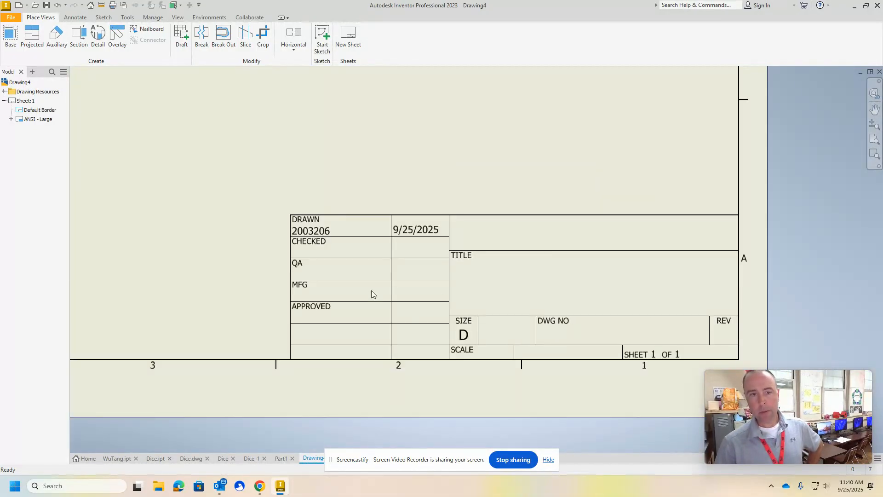
scroll(412, 291, "up", 8)
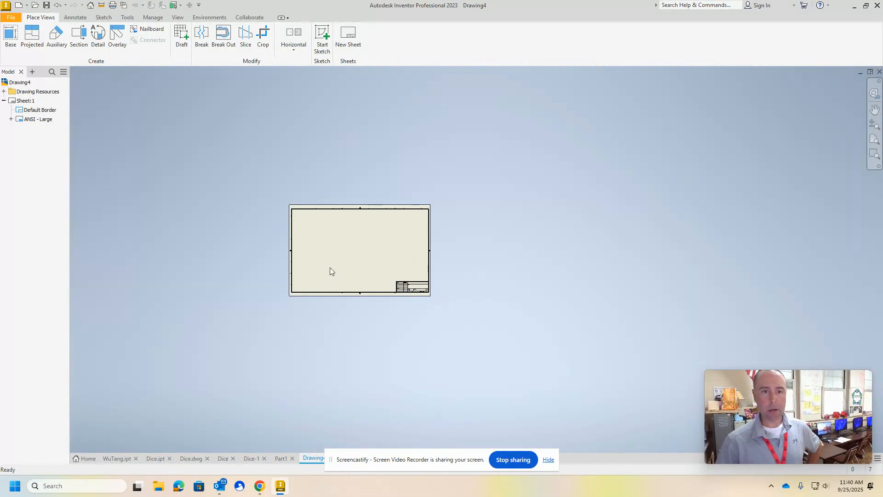
scroll(327, 265, "down", 5)
scroll(501, 256, "up", 2)
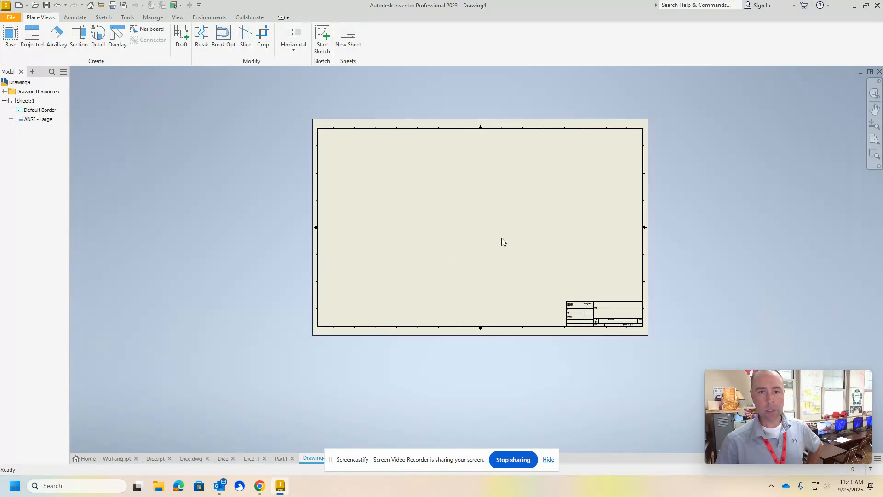
left_click(8, 35)
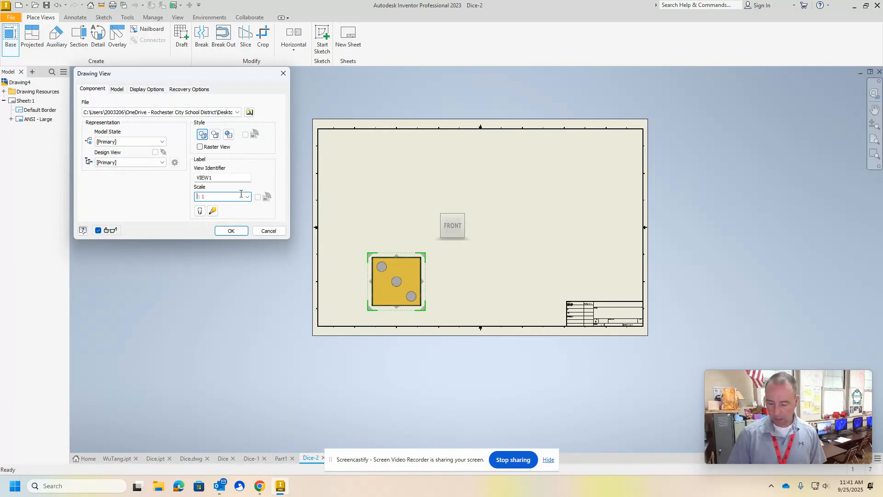
type("7")
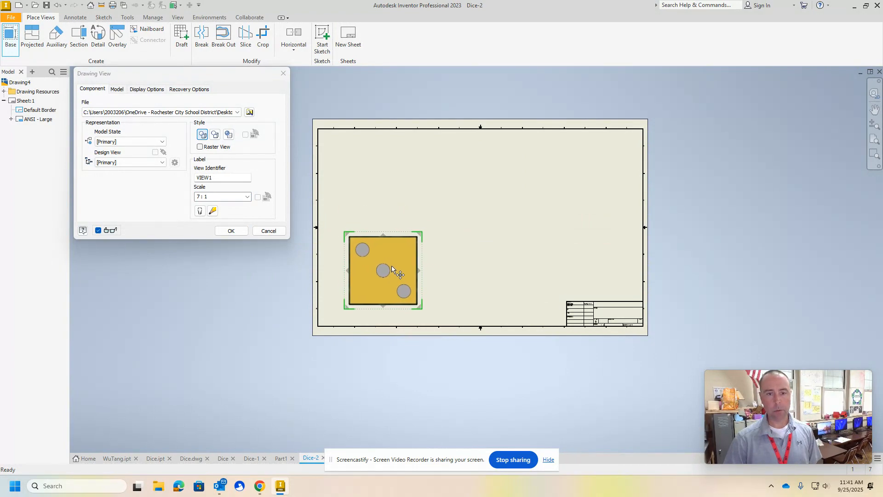
left_click_drag(392, 269, 404, 261)
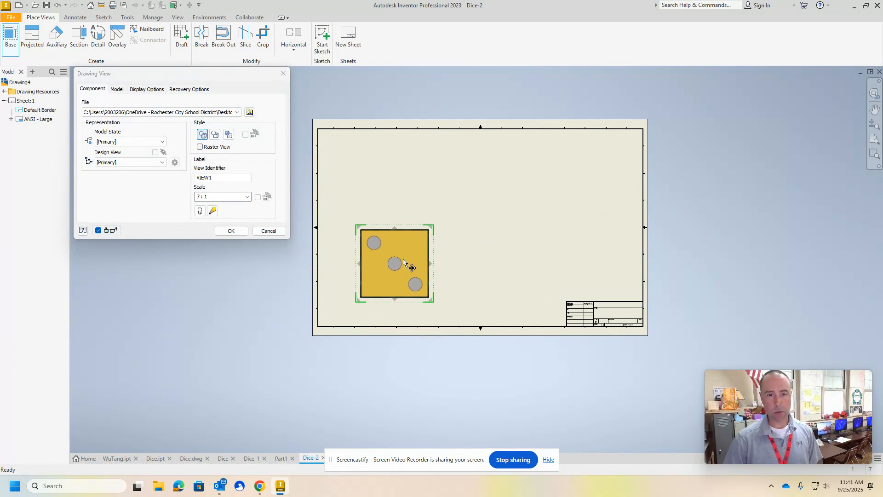
left_click(231, 230)
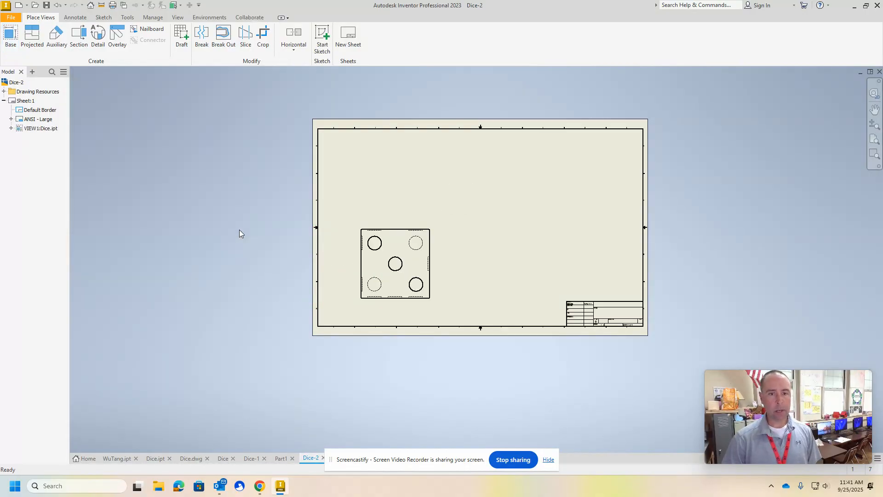
Project a top view, a right side view and an isometric view from the front view of the dice.
left_click(35, 35)
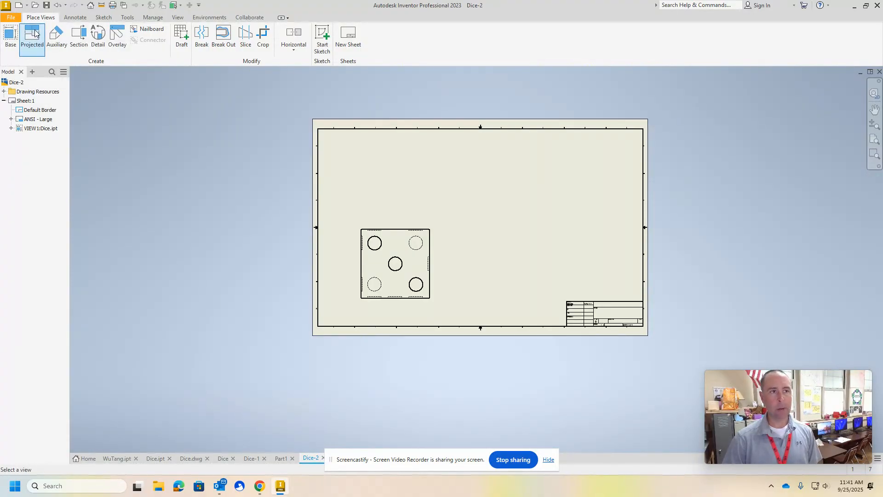
left_click(401, 279)
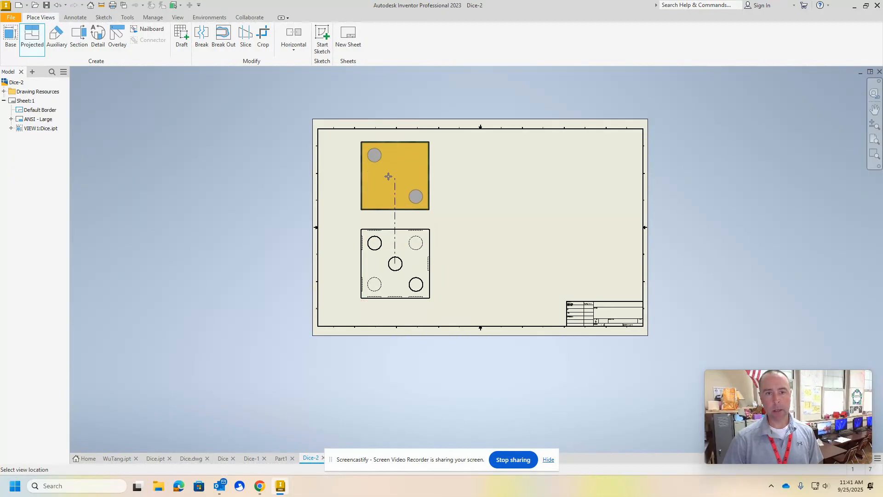
left_click(388, 176)
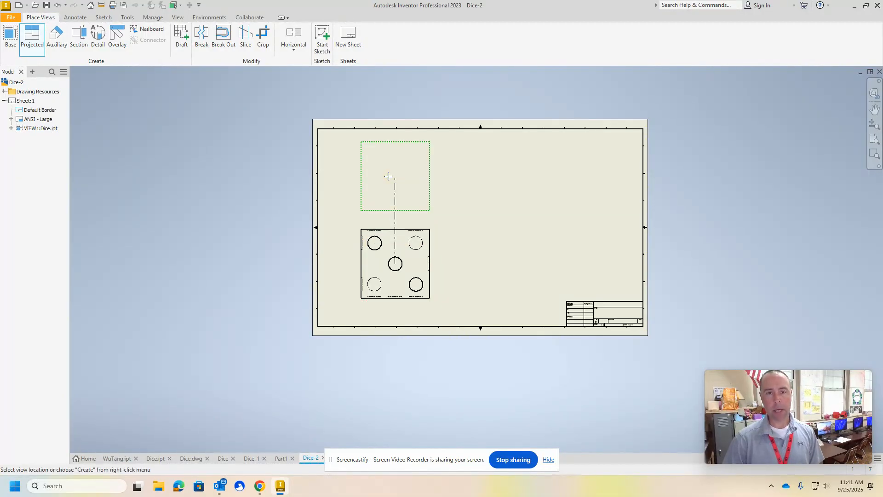
left_click(491, 271)
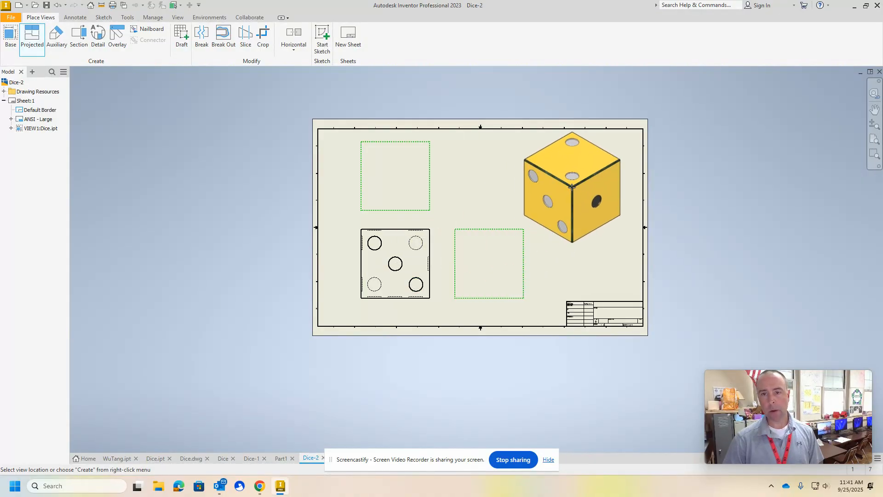
left_click(576, 189)
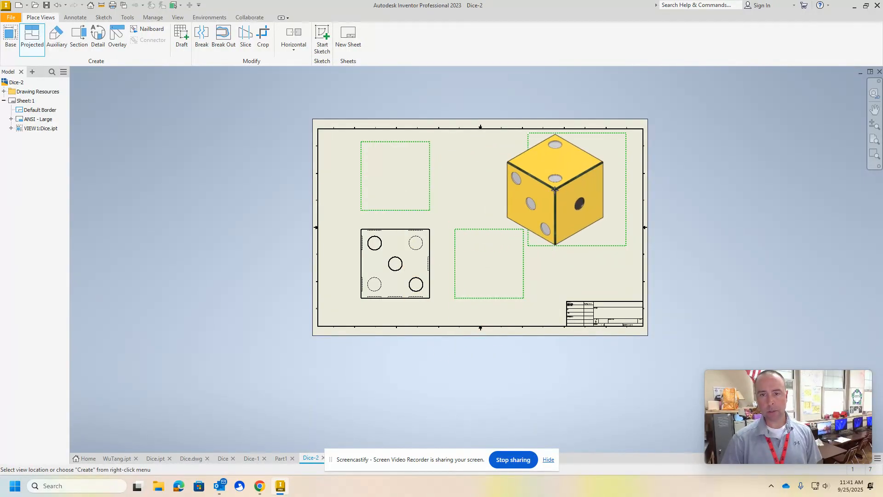
right_click(555, 190)
left_click(588, 191)
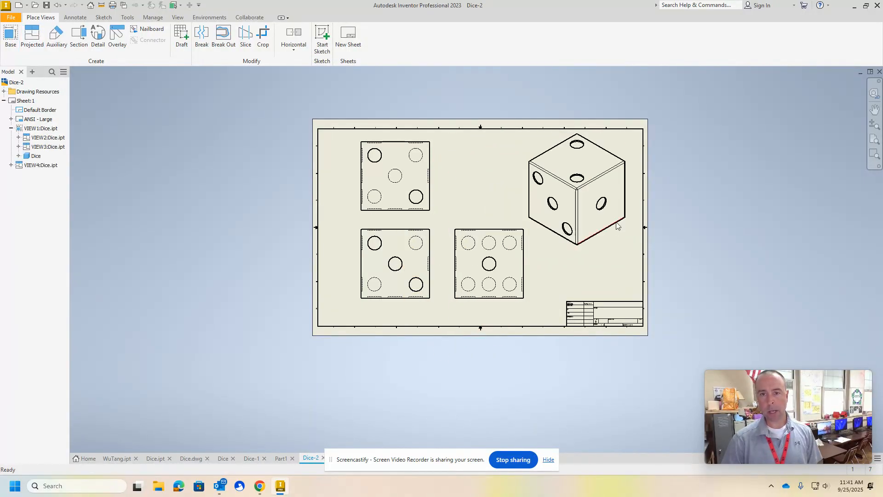
Dimension the depth of the hidden pip at the top edge of the top view, placing it left of the view.
scroll(482, 203, "up", 5)
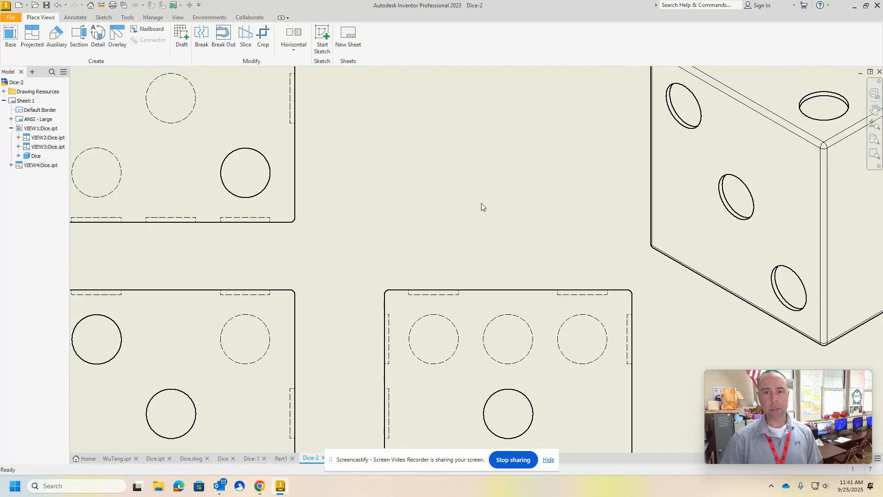
scroll(482, 203, "down", 4)
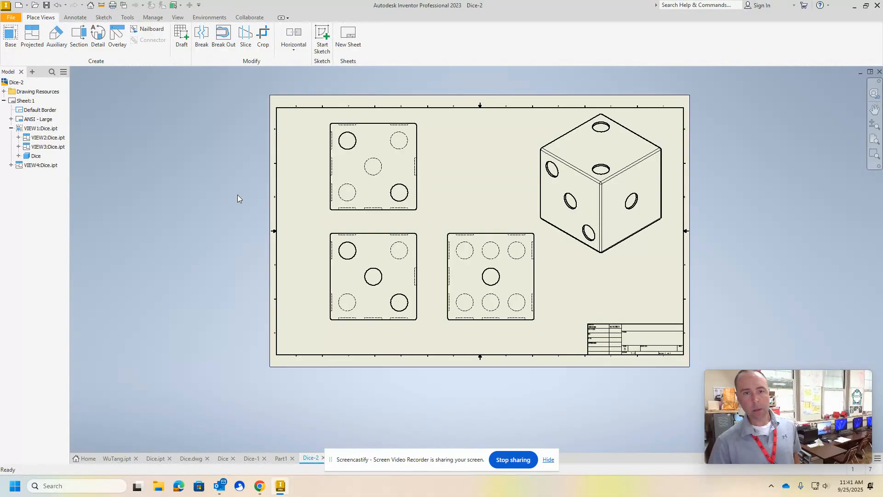
left_click(72, 19)
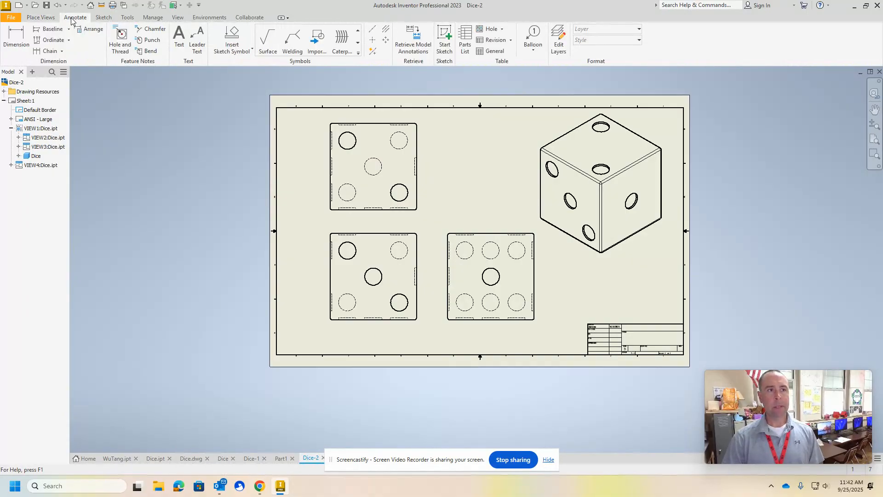
left_click(18, 37)
scroll(354, 153, "up", 3)
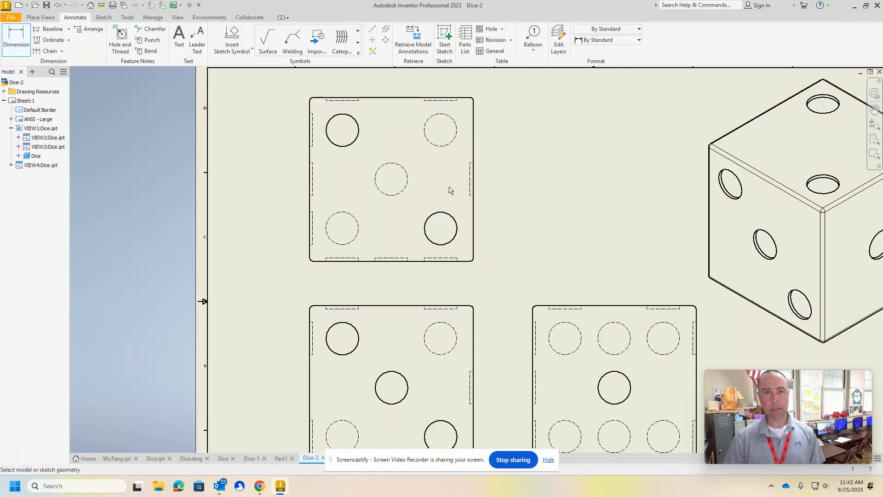
left_click(371, 98)
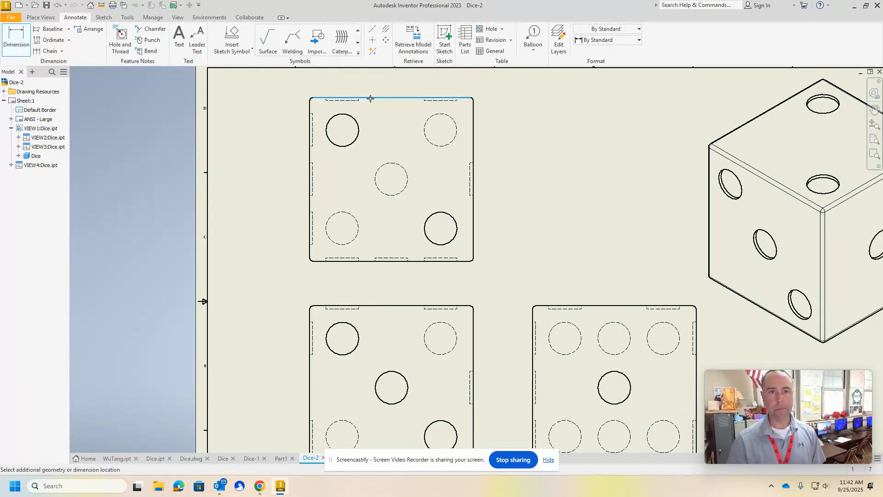
left_click(346, 101)
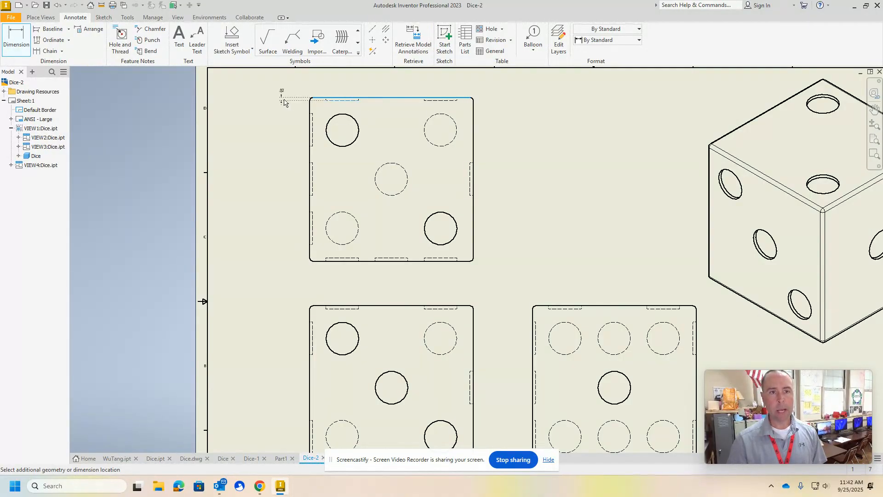
left_click(289, 103)
Dimension the vertical distances from the top view's upper edge to the centres of the upper-left circle and the middle hidden circle.
scroll(291, 108, "up", 2)
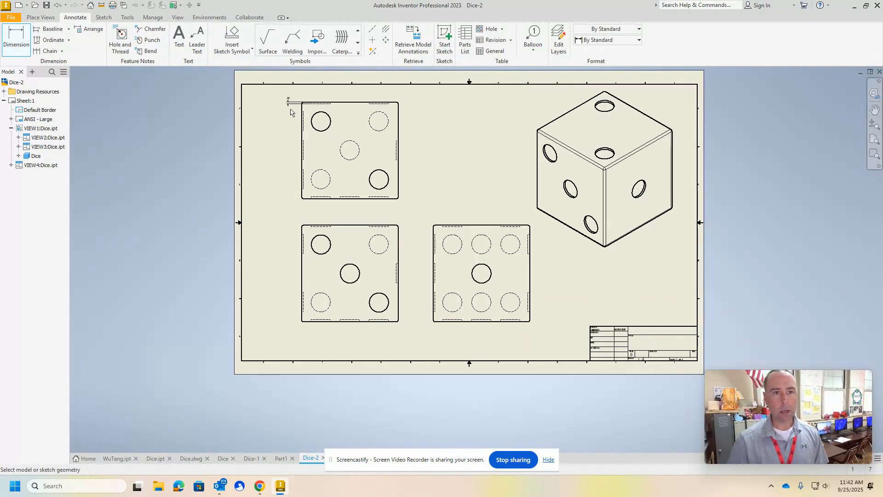
scroll(291, 110, "down", 5)
scroll(290, 112, "up", 2)
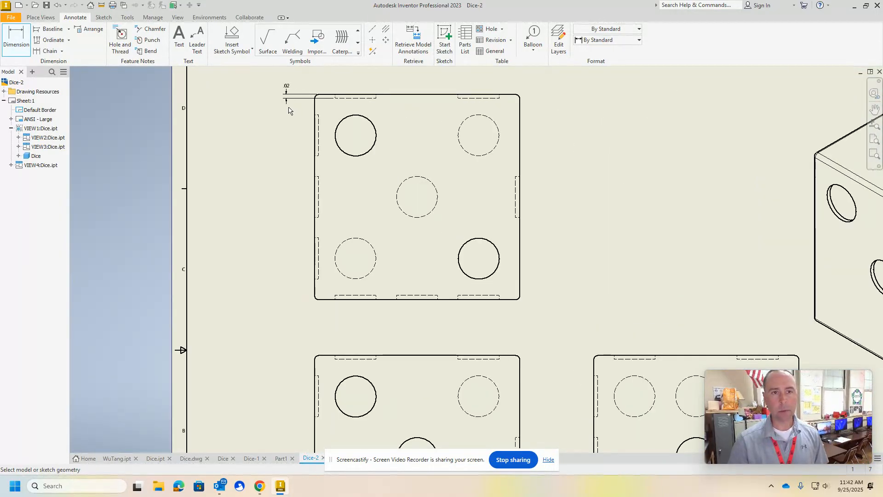
left_click(406, 97)
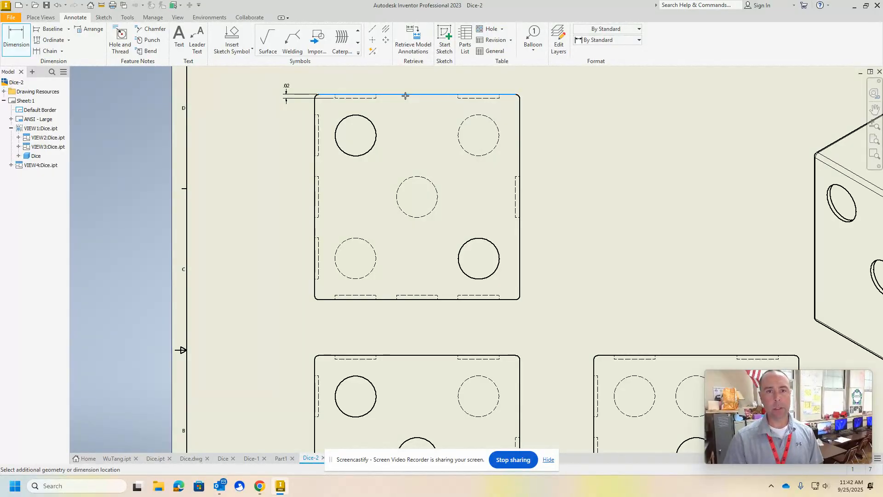
left_click(356, 135)
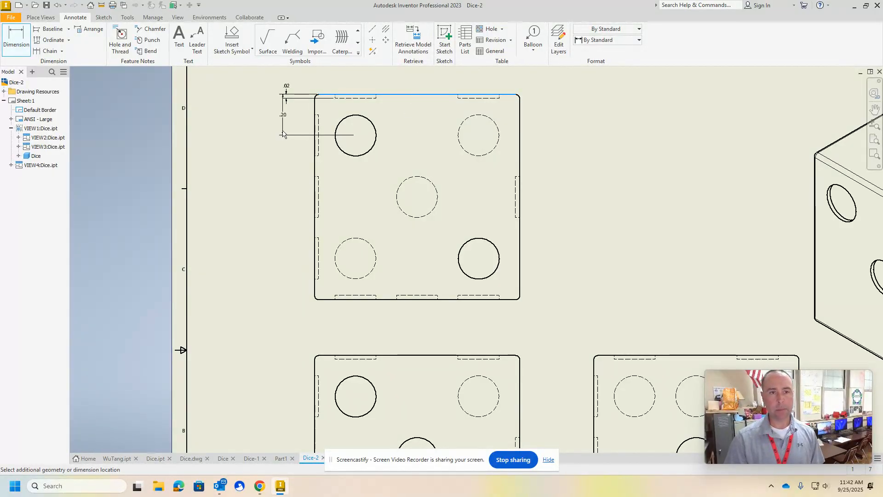
left_click(273, 131)
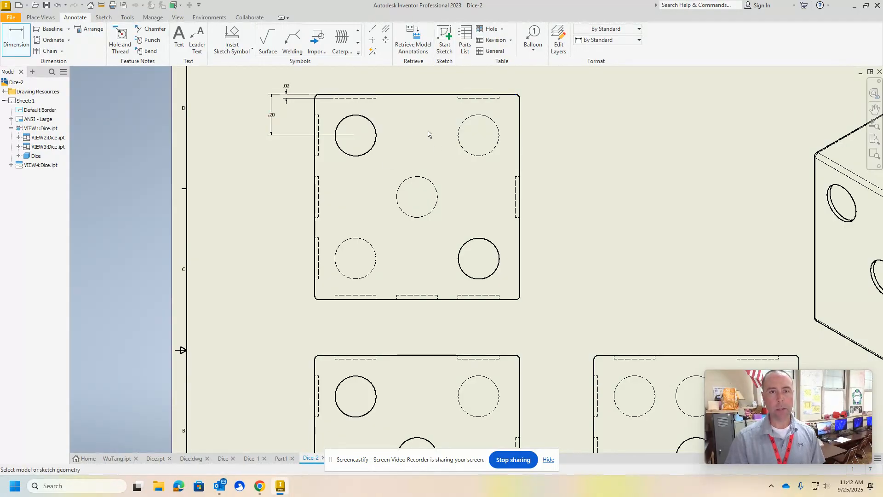
left_click(405, 95)
left_click(418, 198)
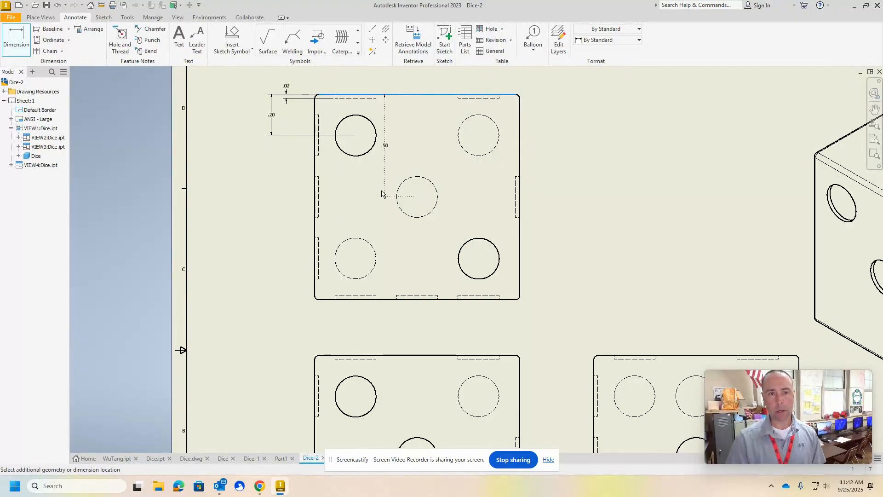
left_click(256, 183)
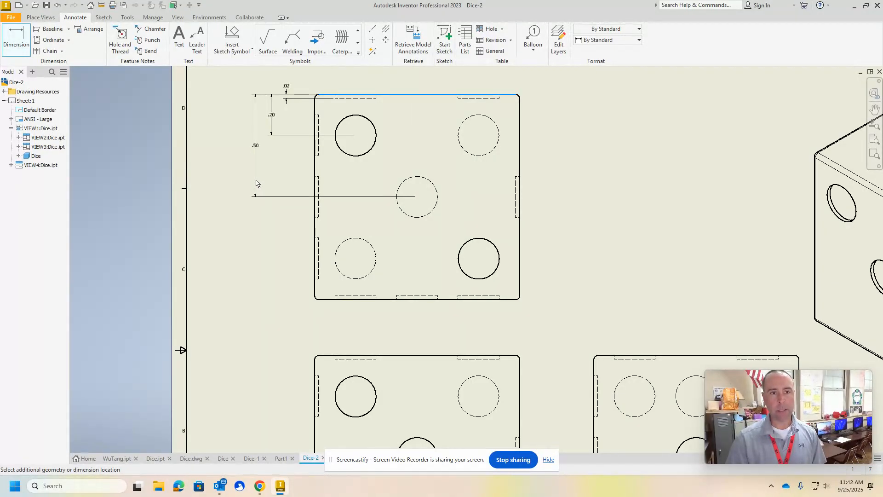
Dimension the top view vertically from its upper edge to the lower-left hidden circle's centre and to its lower edge, placed left of the view.
left_click(414, 95)
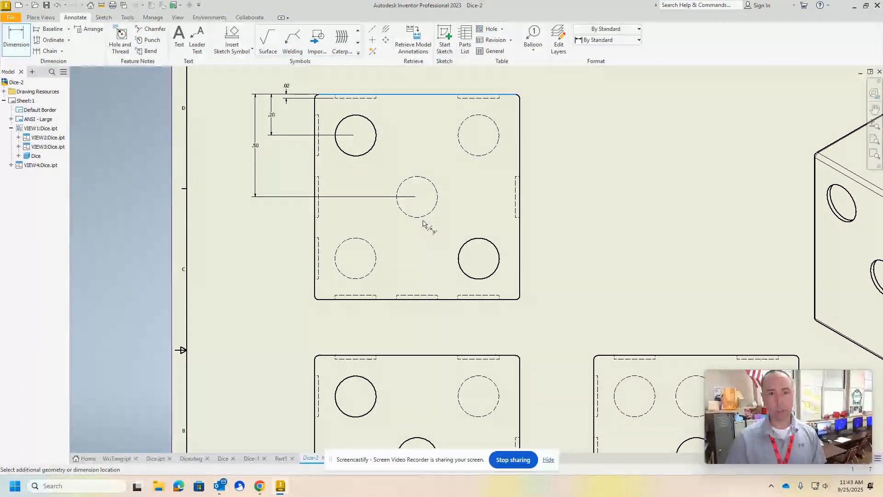
left_click(356, 259)
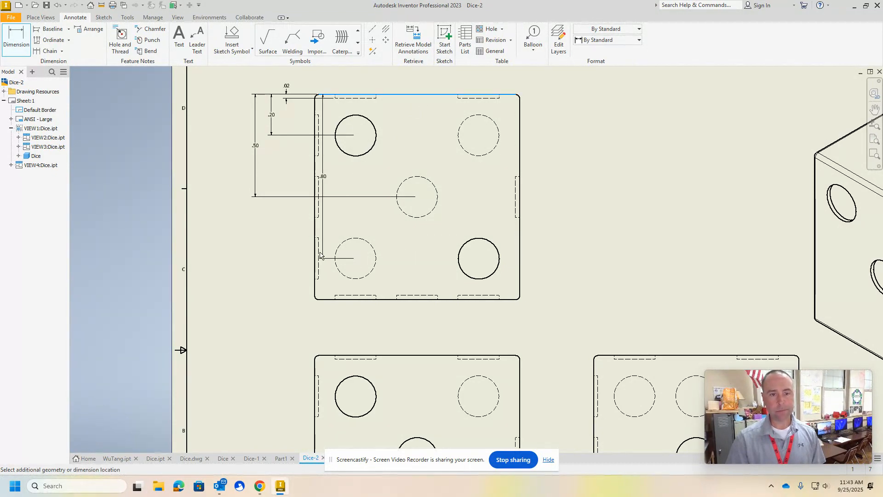
left_click(243, 244)
left_click(430, 95)
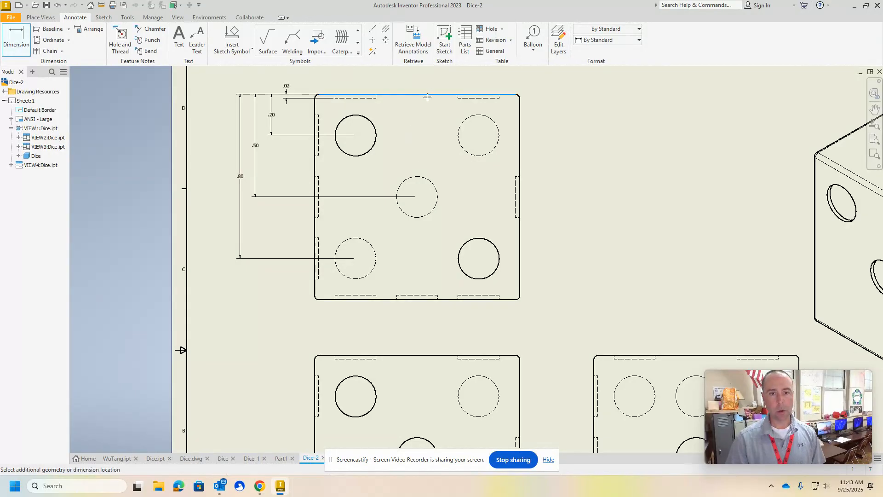
left_click(377, 299)
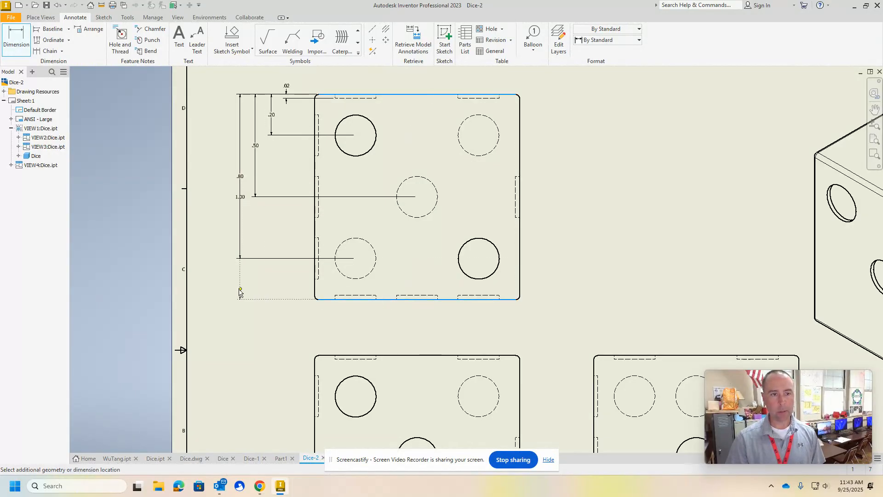
left_click(219, 295)
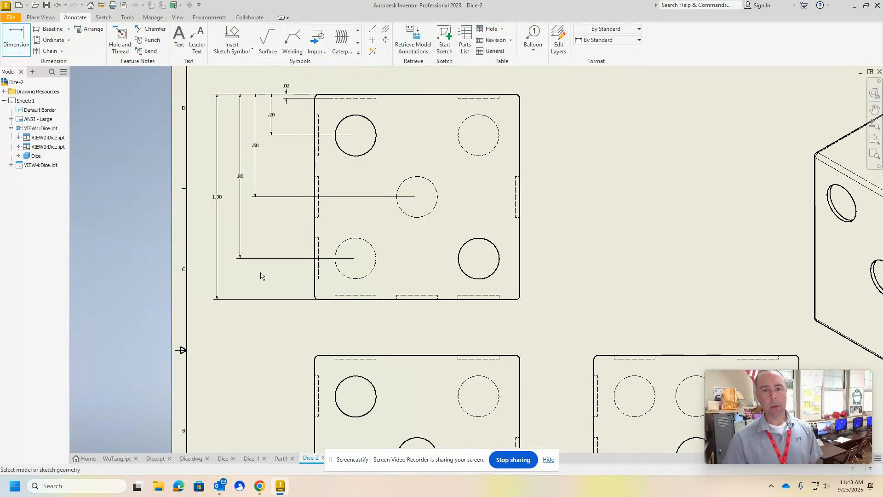
Add the text "Dice Drawing" at 0.25 in height in the TITLE field of the title block.
scroll(416, 238, "down", 4)
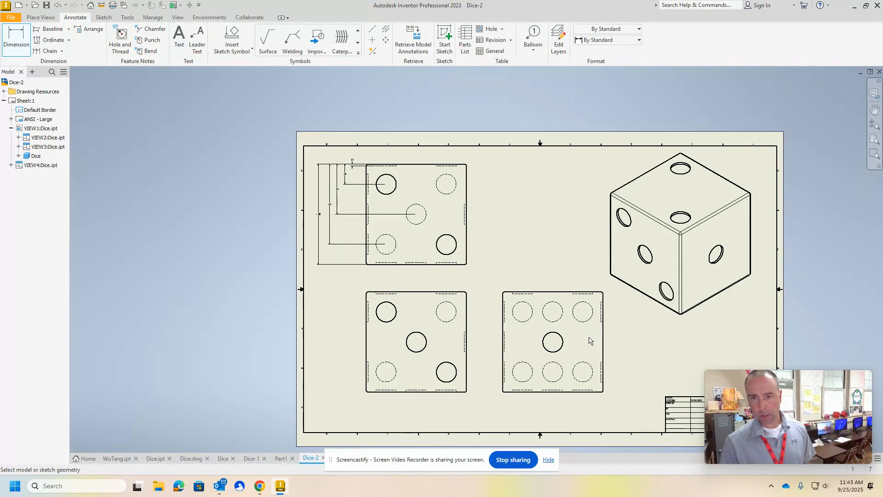
scroll(588, 337, "down", 3)
scroll(651, 389, "up", 4)
scroll(653, 387, "down", 5)
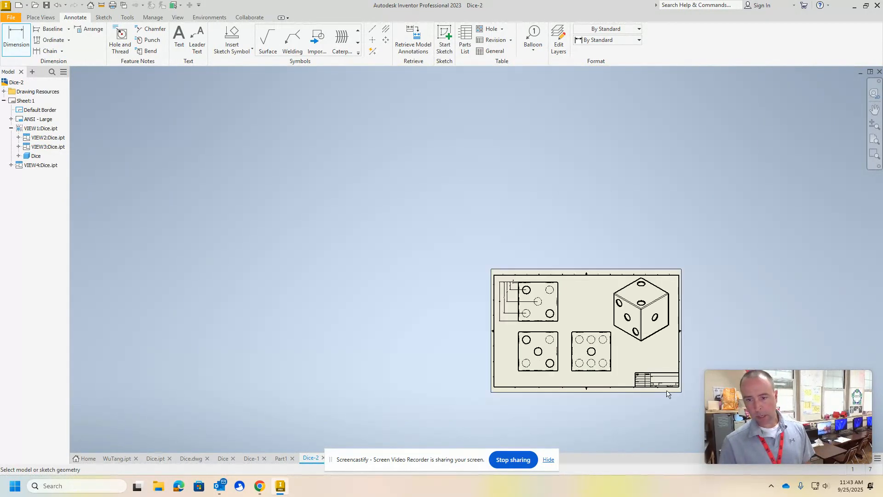
scroll(670, 384, "up", 6)
scroll(674, 375, "up", 3)
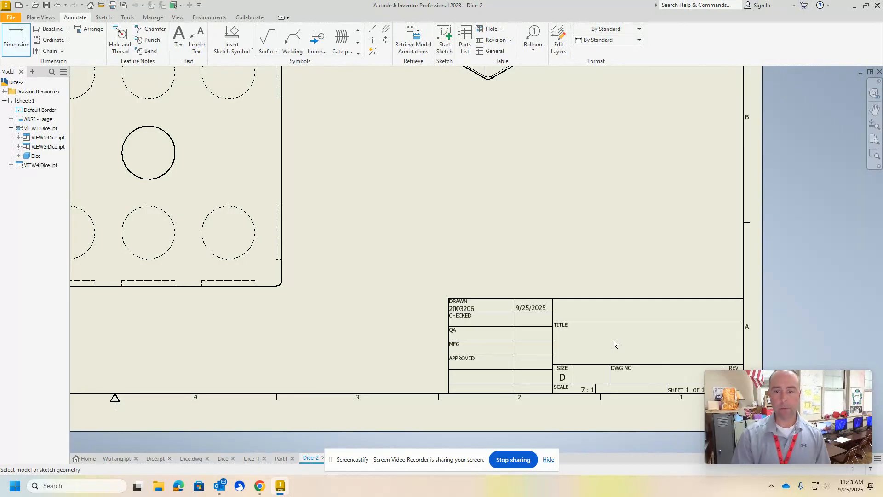
left_click(179, 36)
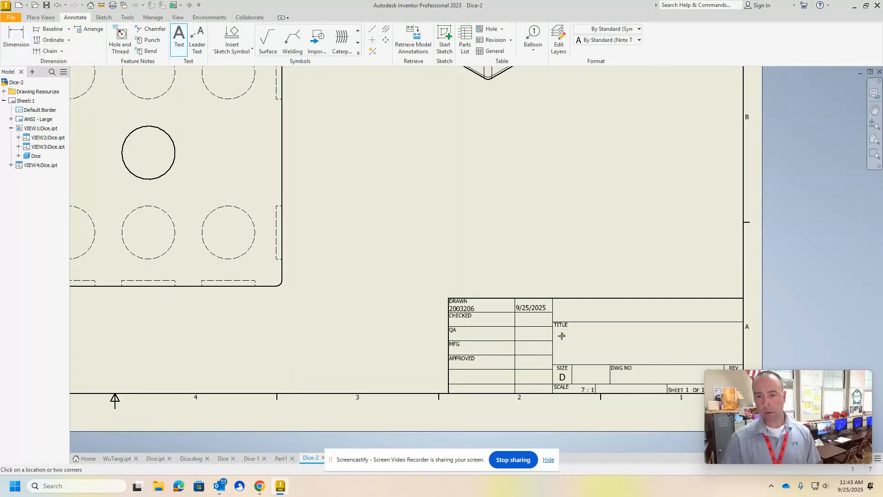
left_click_drag(561, 326, 717, 364)
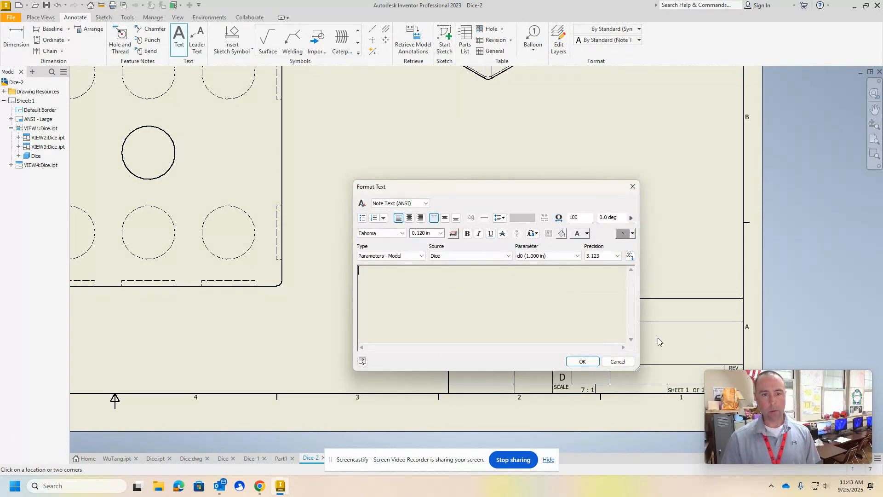
left_click(431, 233)
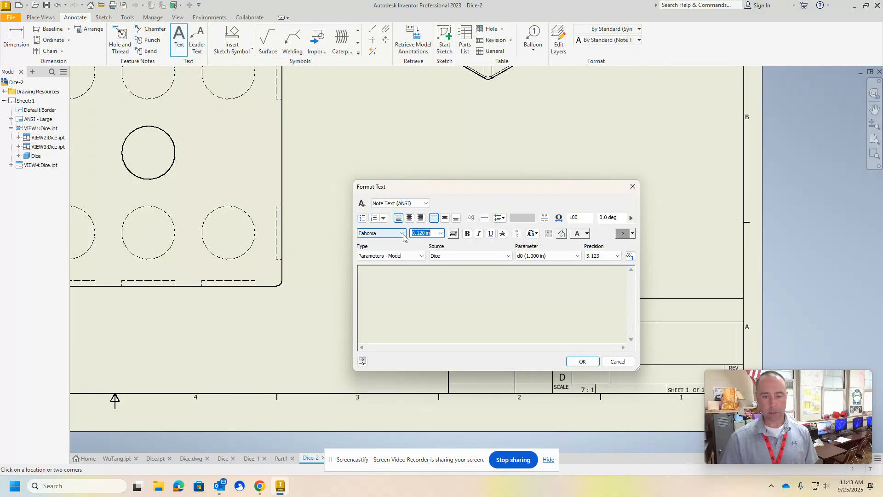
type(".25")
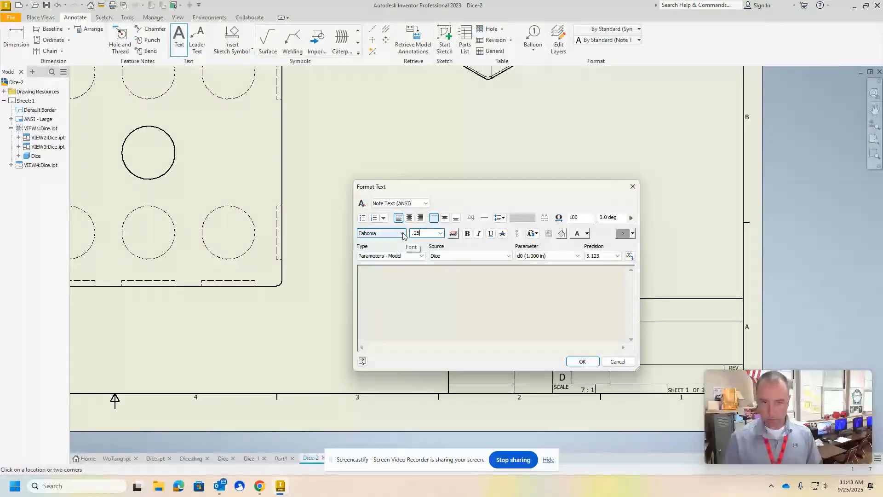
left_click(379, 275)
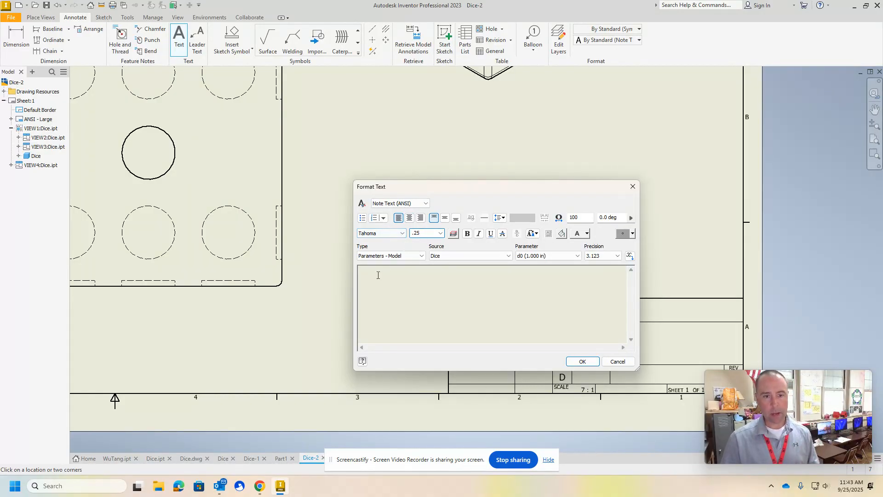
type("Dice Drt")
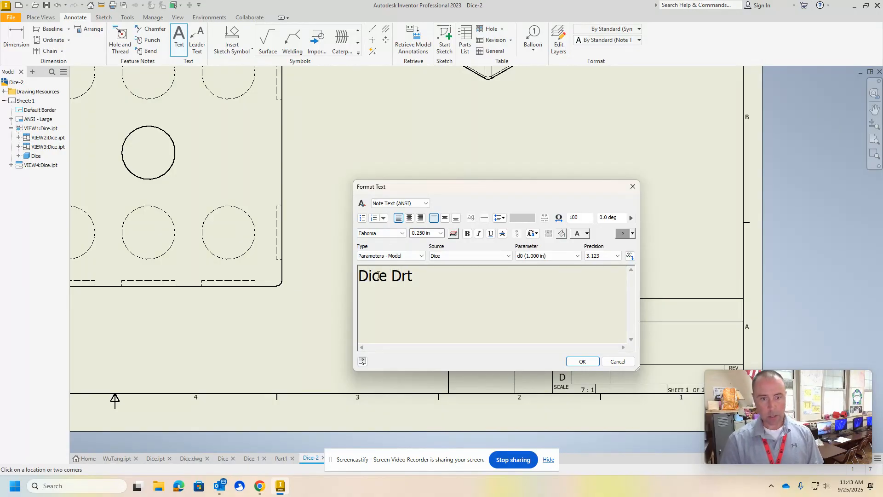
key("BackSpace")
key("BackSpace")
key("BackSpace")
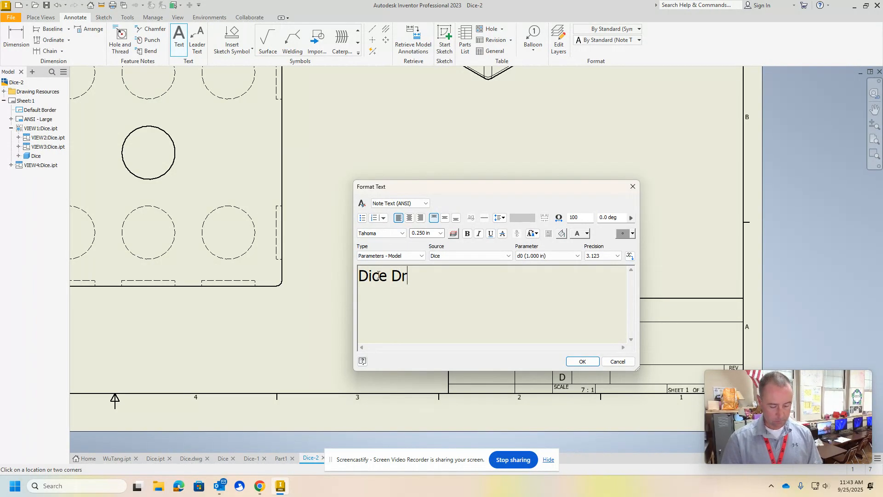
type("ing")
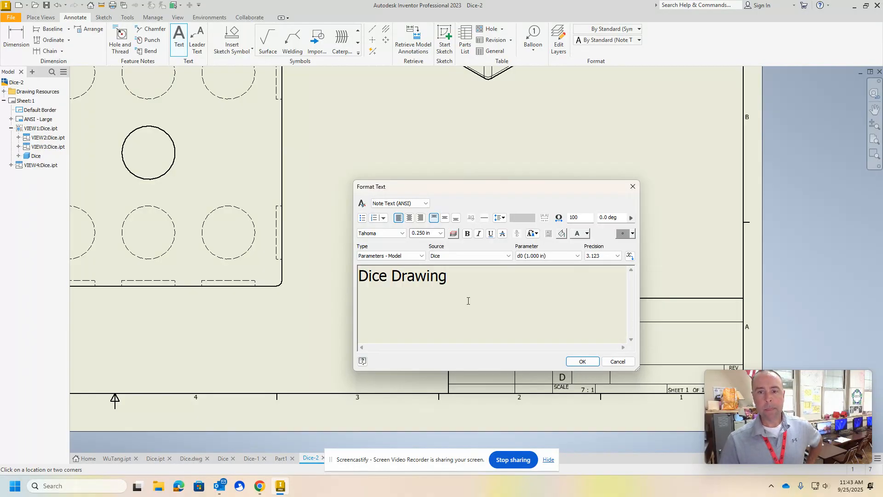
left_click(583, 361)
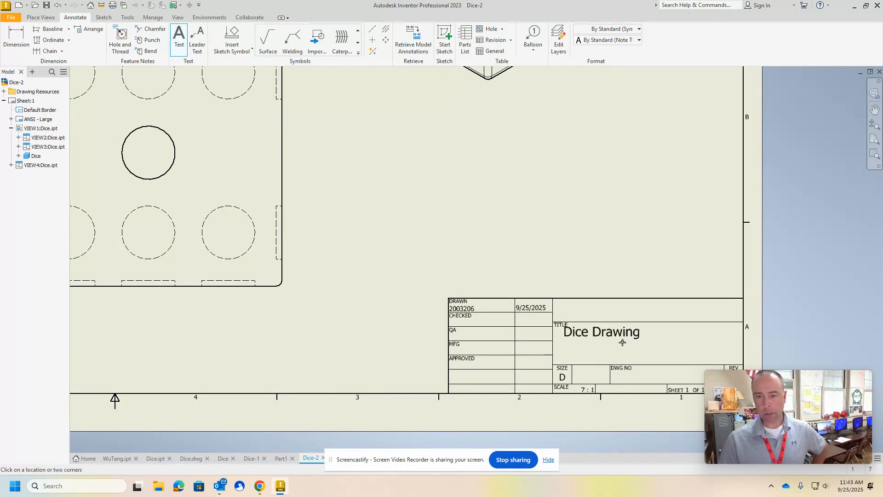
Finish the Text command and shift the "Dice Drawing" note slightly right and down, clear of the TITLE label.
right_click(590, 266)
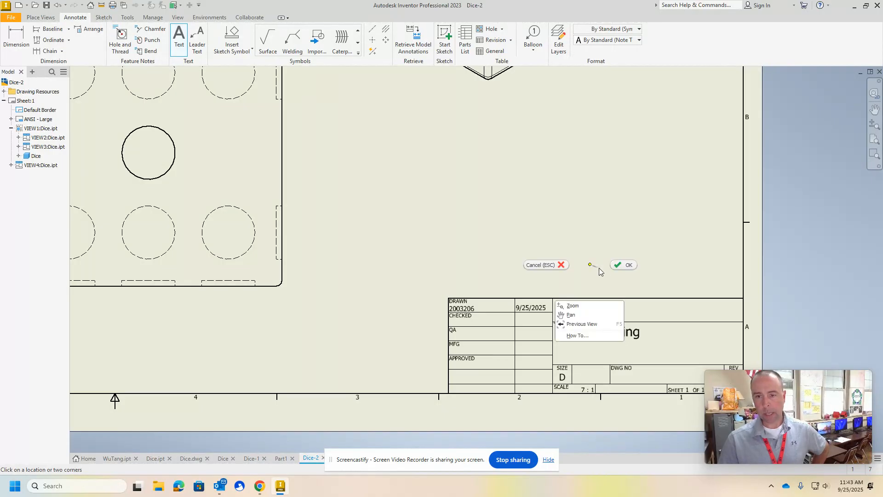
left_click(628, 266)
left_click_drag(608, 332, 623, 335)
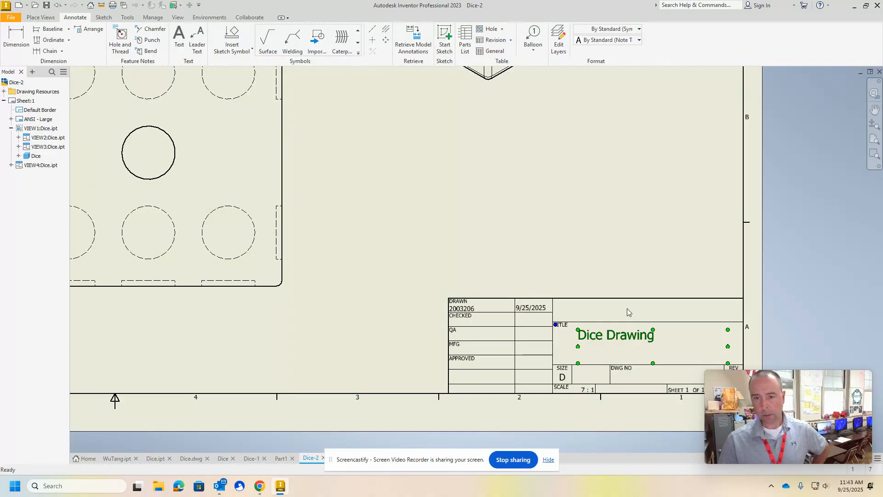
left_click(620, 272)
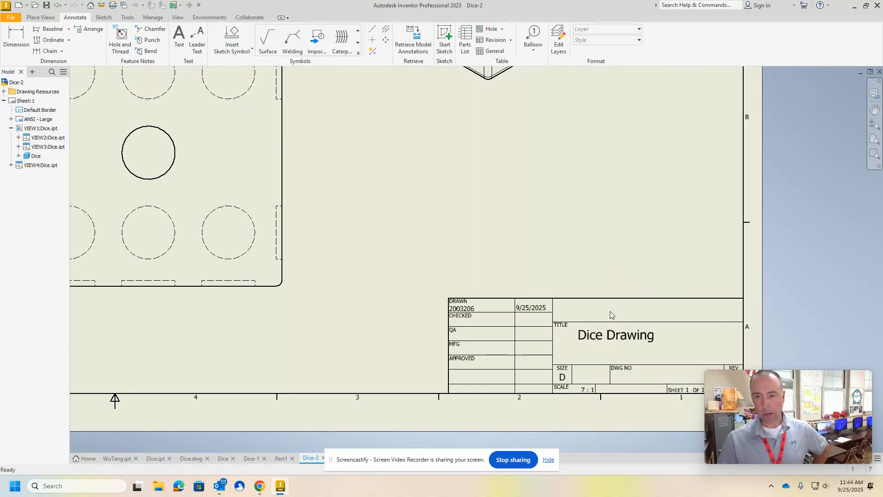
Add the drafter's surname as 0.25 in high text in the blank title block field above the title.
left_click(179, 39)
left_click(686, 315)
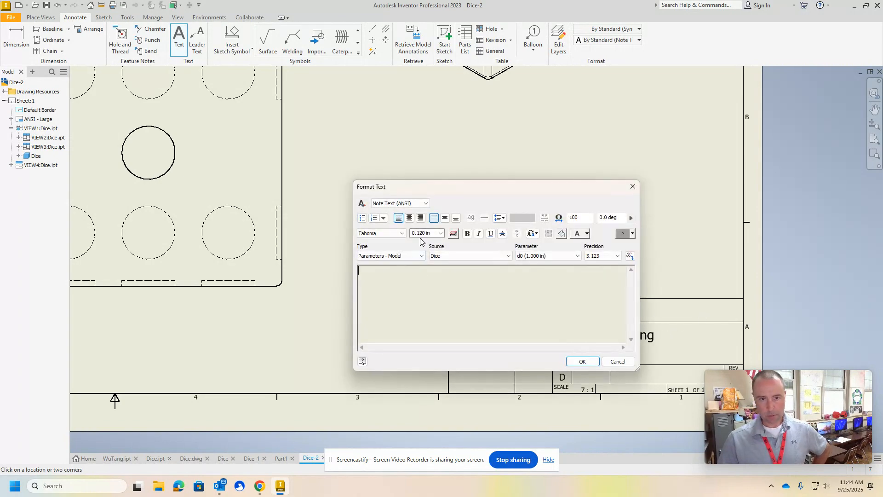
left_click(433, 234)
type(".25")
left_click(385, 281)
type("Roberts")
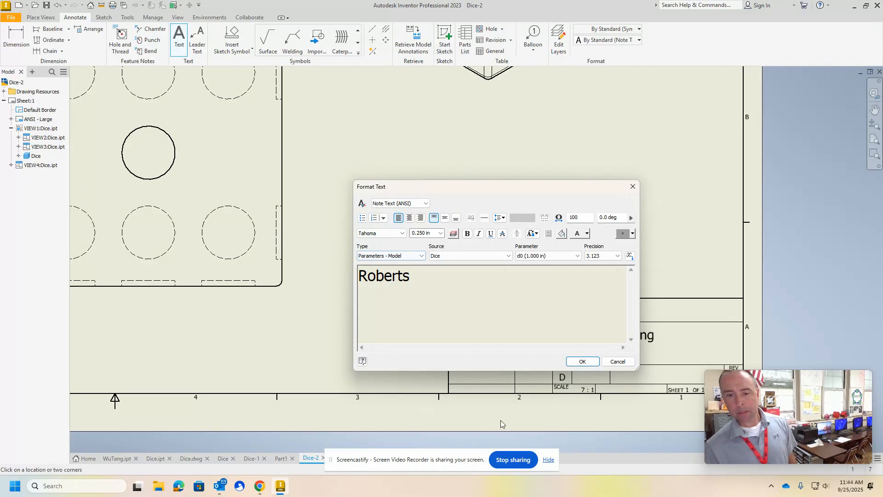
left_click(594, 365)
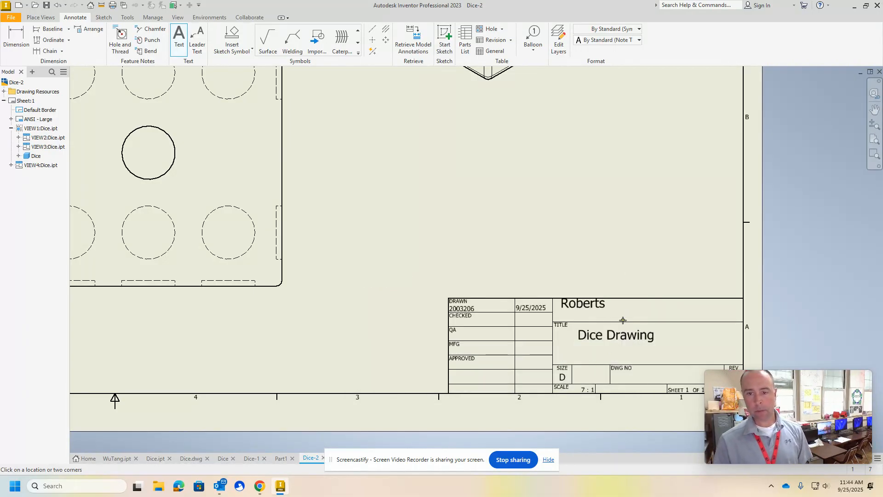
Finish the Text command and move the surname note slightly right and down so it sits inside its title block field.
right_click(586, 243)
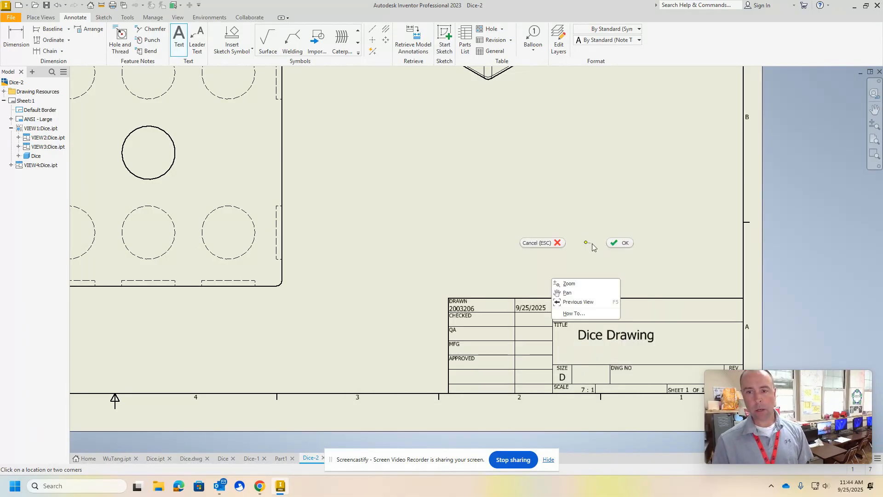
left_click(628, 241)
left_click_drag(600, 304, 612, 308)
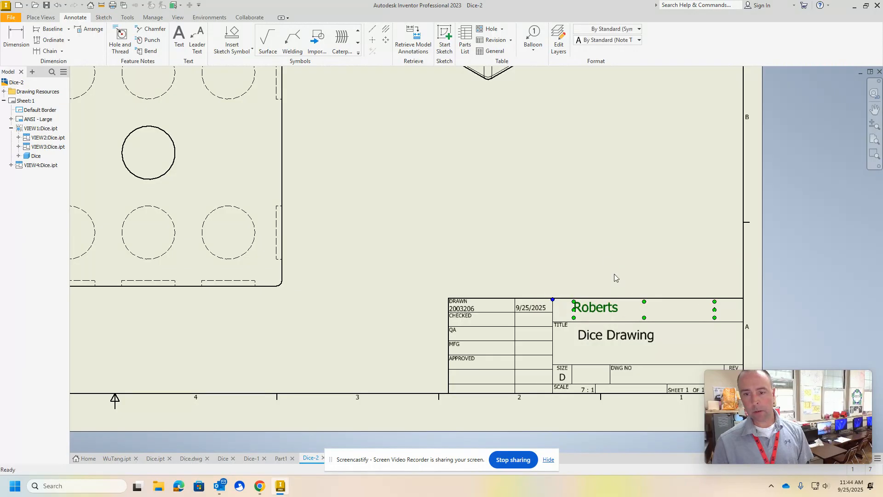
left_click(532, 253)
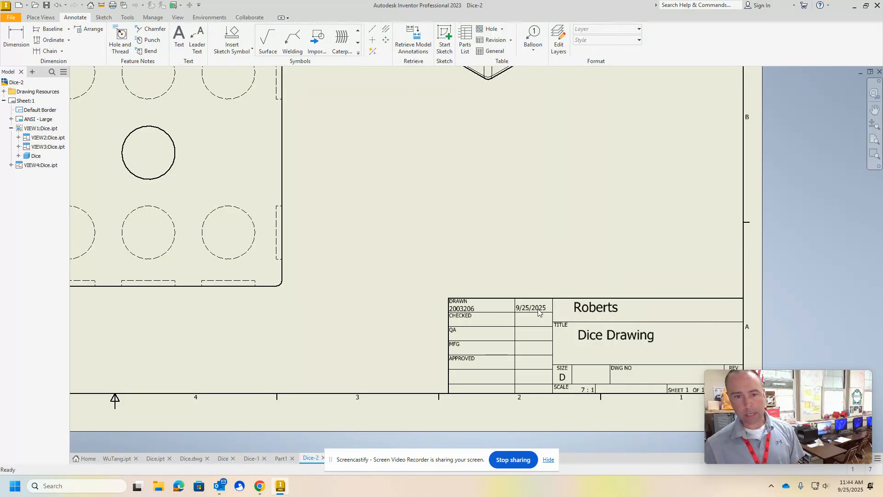
scroll(552, 322, "up", 3)
scroll(564, 333, "down", 4)
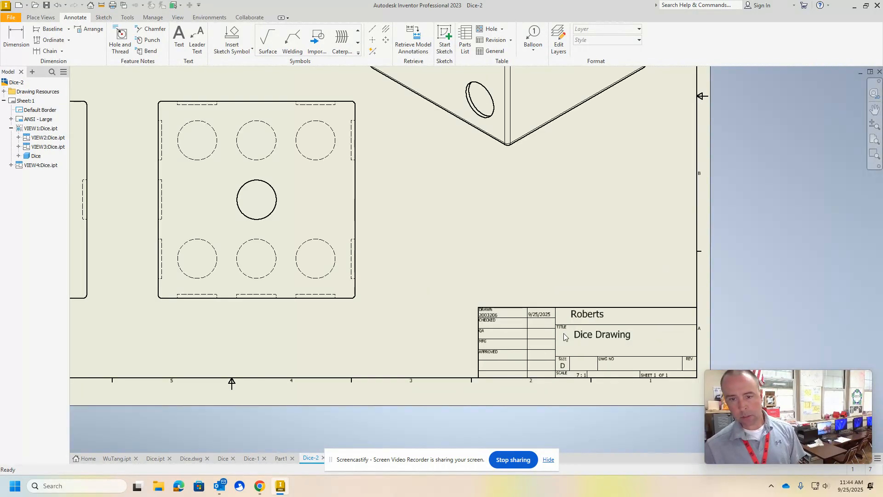
scroll(565, 365, "up", 2)
scroll(668, 374, "down", 3)
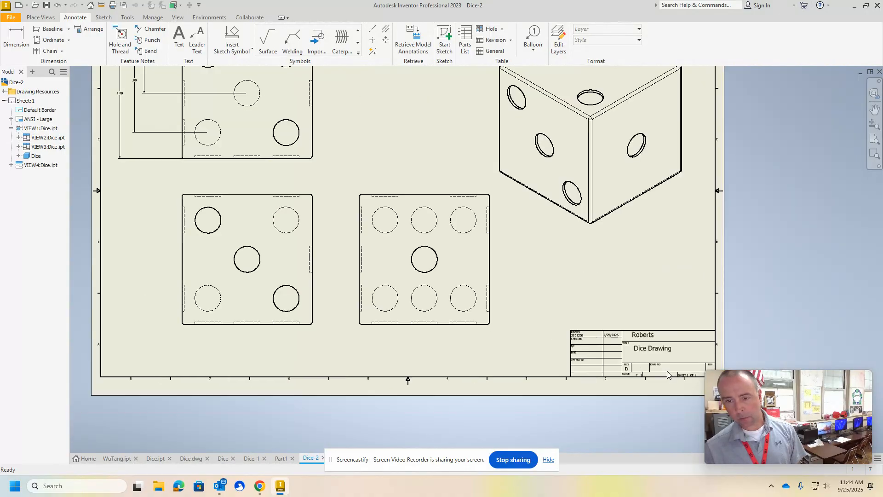